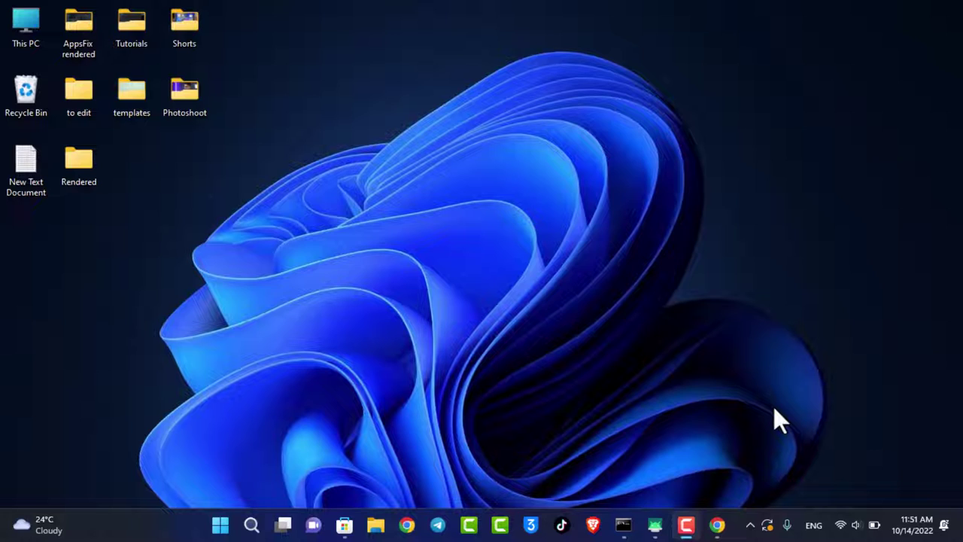
- Bring up Phone Link's Microsoft Store page, then maximize and restore the Store window
click(342, 525)
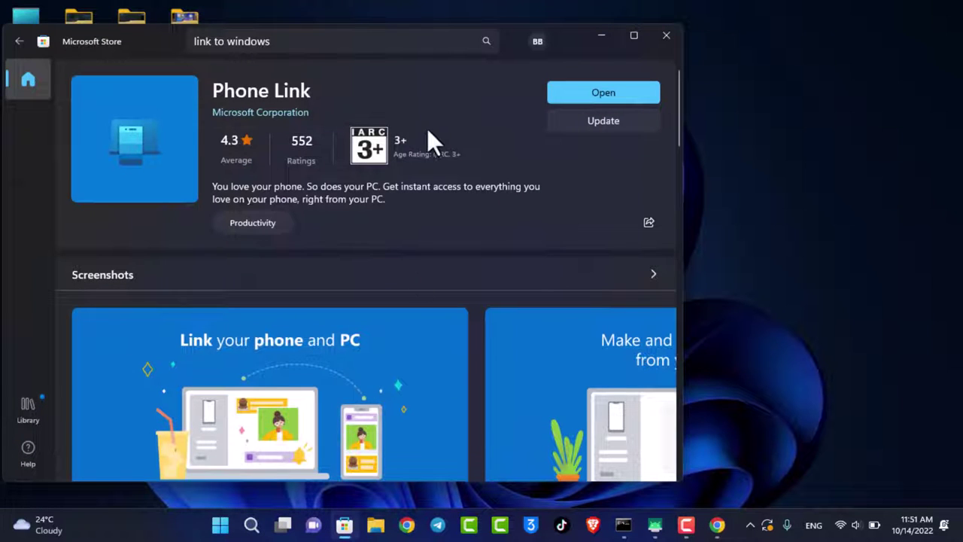
drag(215, 88, 314, 93)
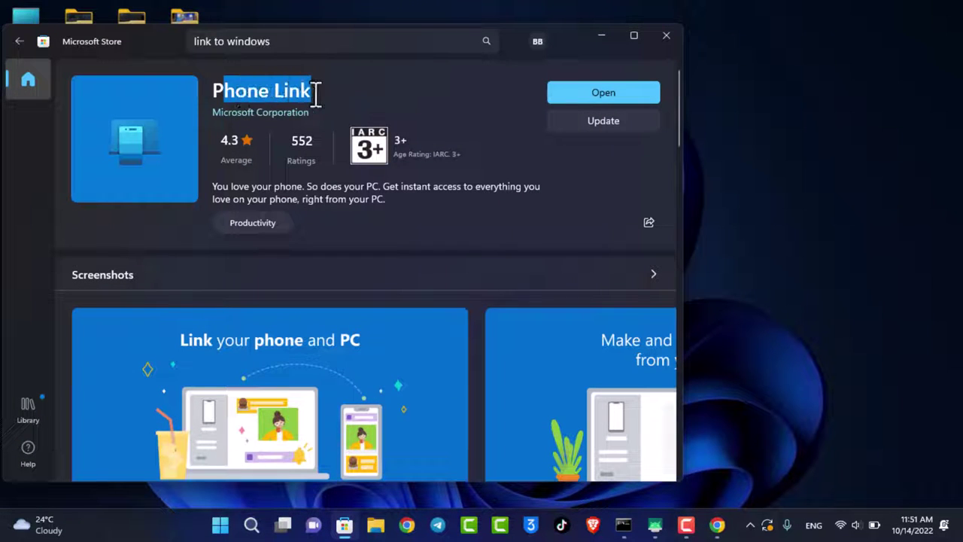
click(288, 123)
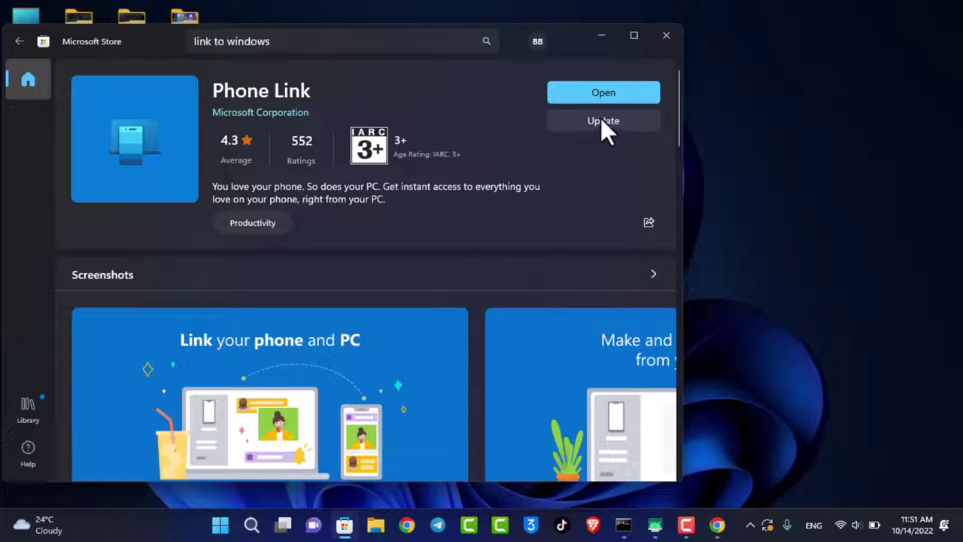
click(635, 36)
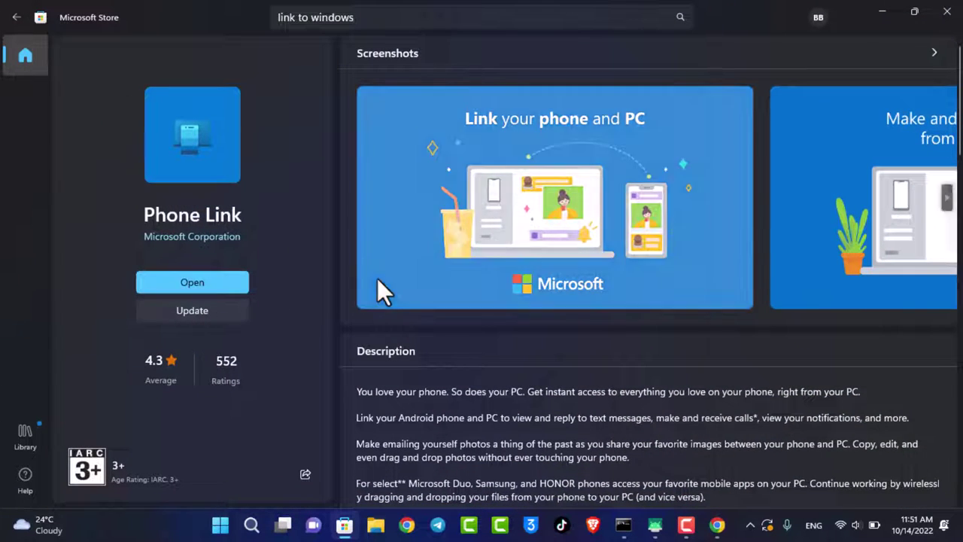
drag(828, 17, 393, 56)
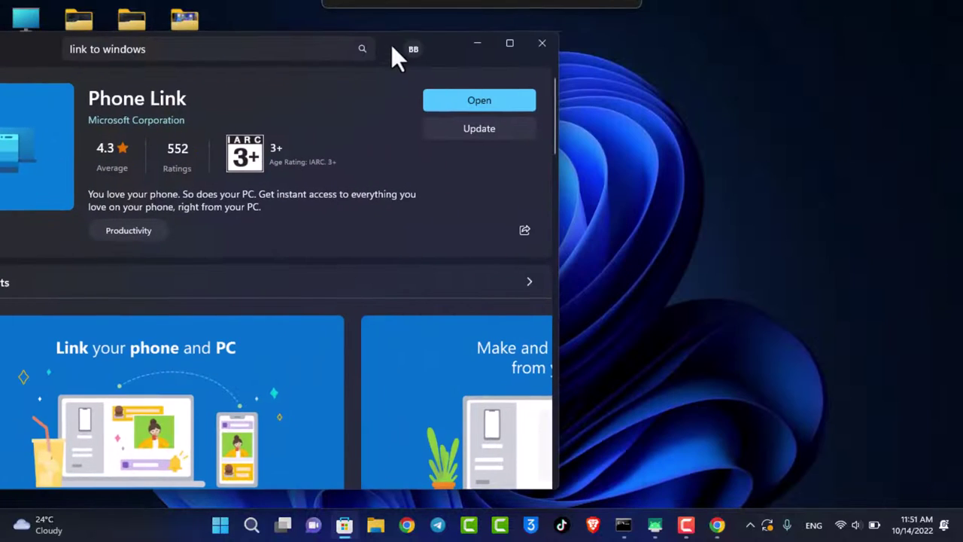
- Launch the Phone Link PC app from the Store and close Microsoft Store
click(471, 92)
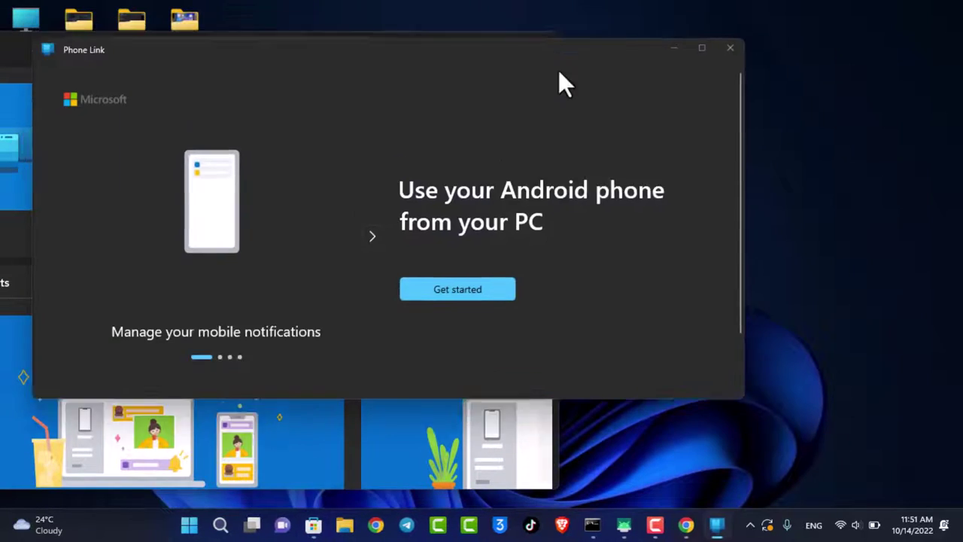
click(539, 44)
drag(518, 146, 483, 85)
- On the mirrored phone, reopen the Link to Windows Play Store page and launch it
click(625, 525)
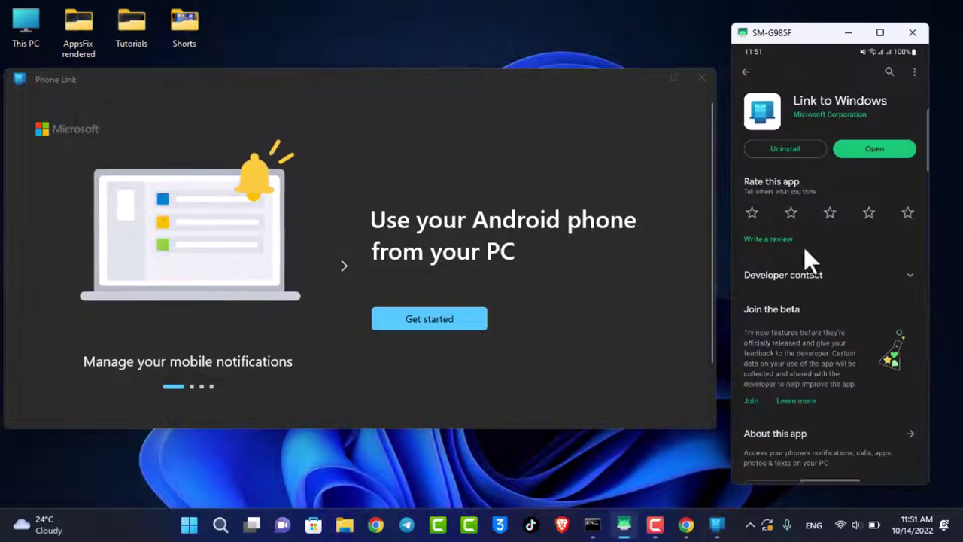
drag(810, 37, 810, 26)
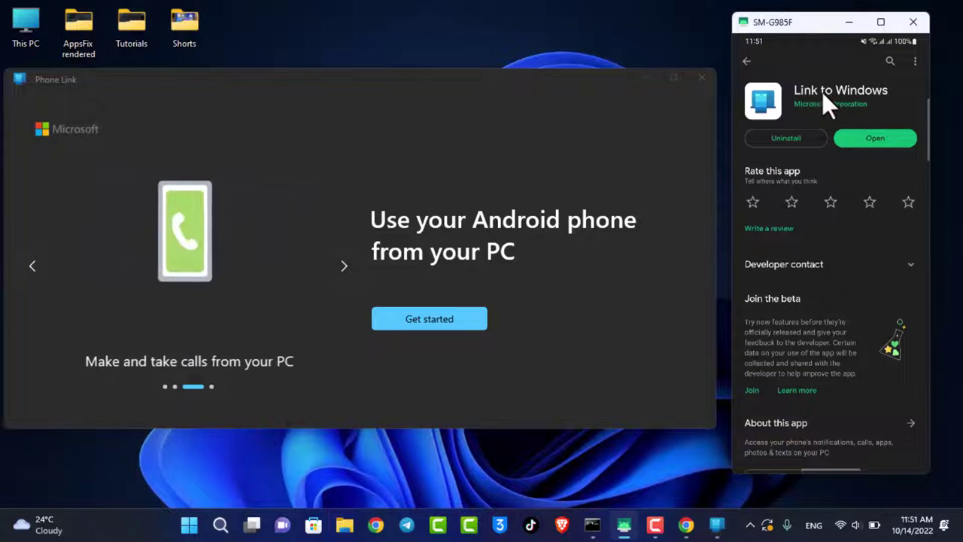
click(748, 60)
click(827, 104)
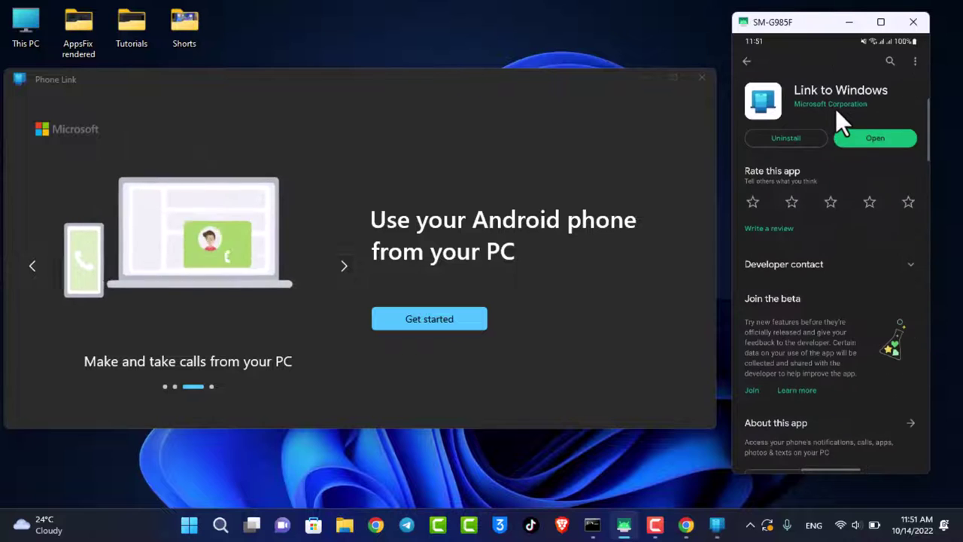
click(867, 140)
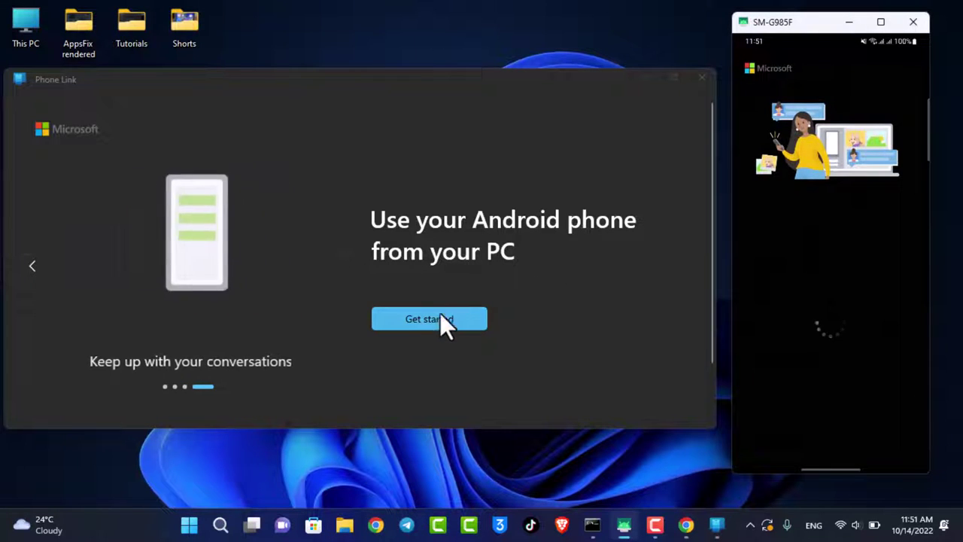
- Start Phone Link setup and sign in with the second Microsoft account
click(443, 320)
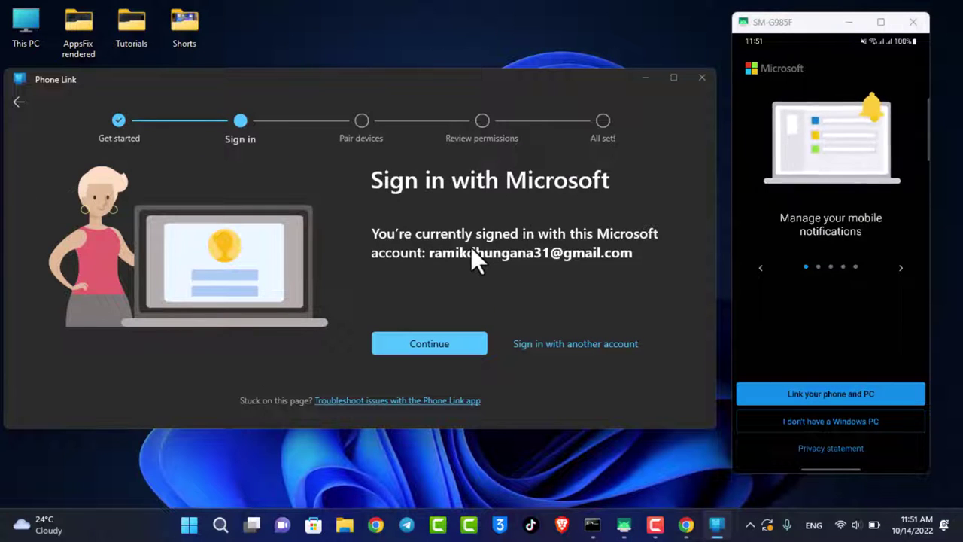
click(548, 345)
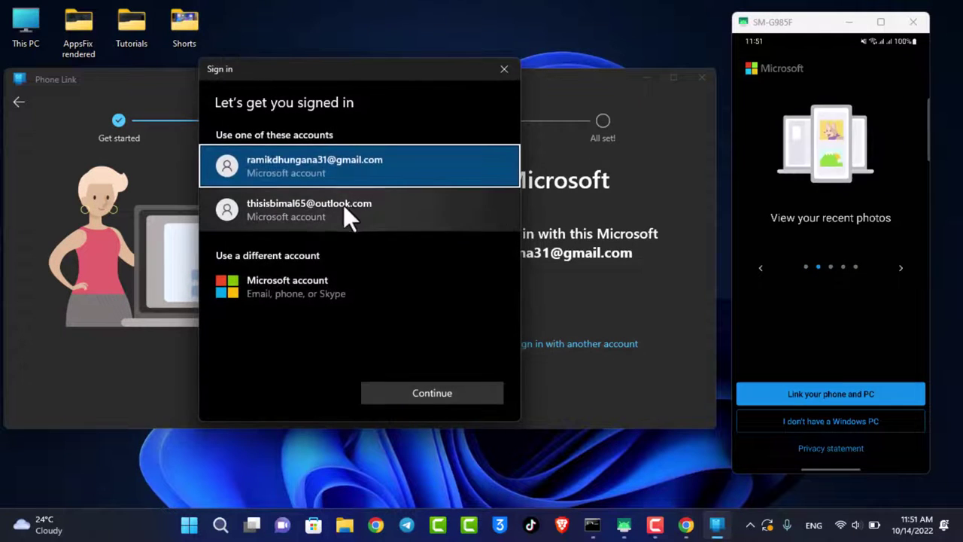
click(331, 214)
click(424, 393)
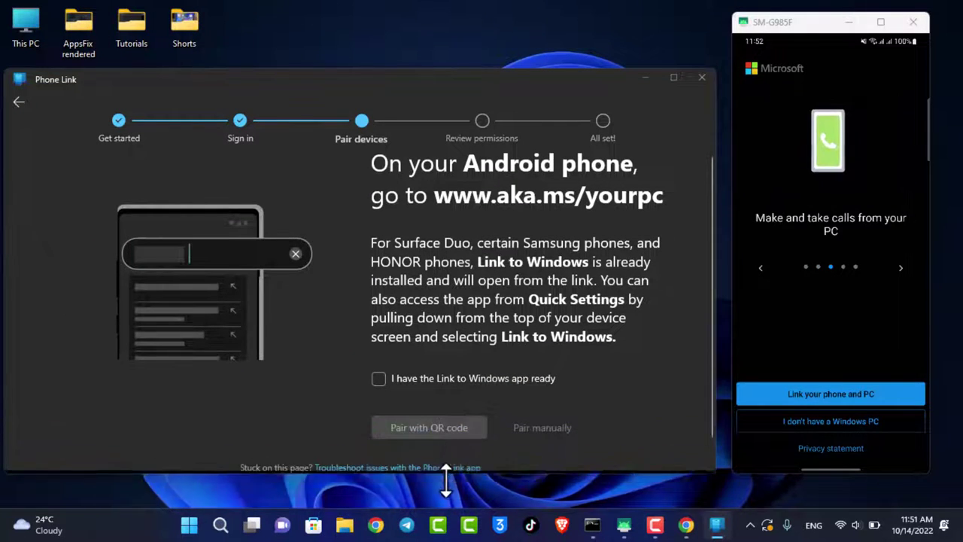
- Confirm Link to Windows is ready, open the phone's QR scanner with camera access, and request a pairing QR code
click(405, 381)
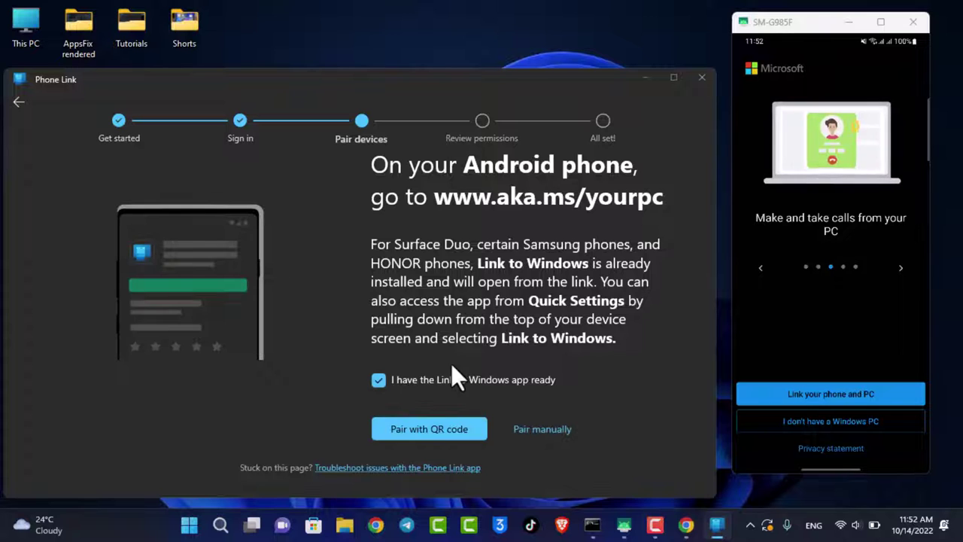
click(843, 396)
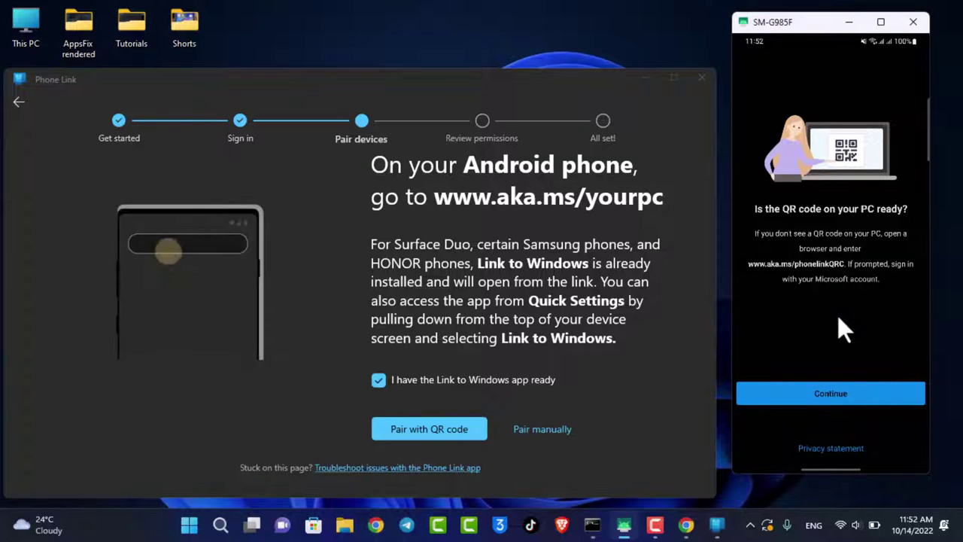
click(834, 393)
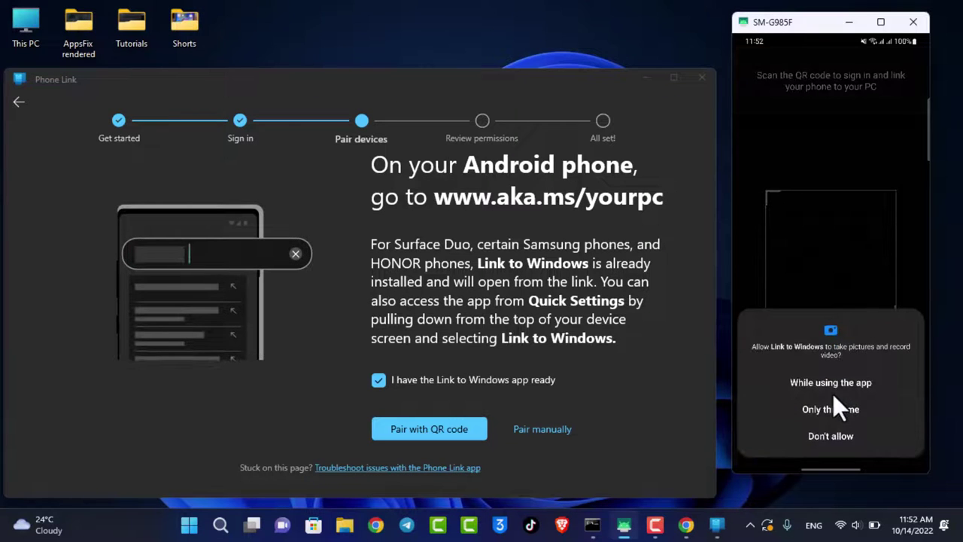
click(840, 381)
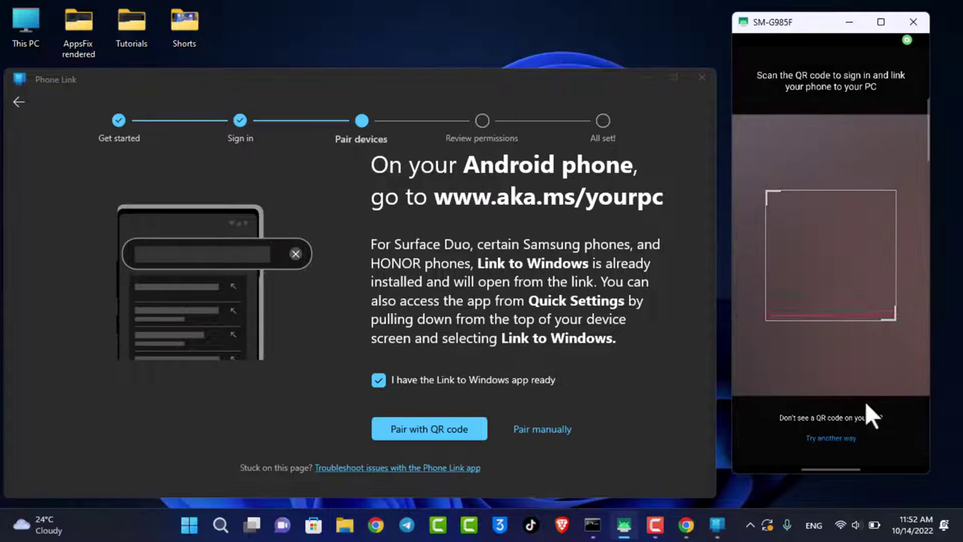
click(427, 428)
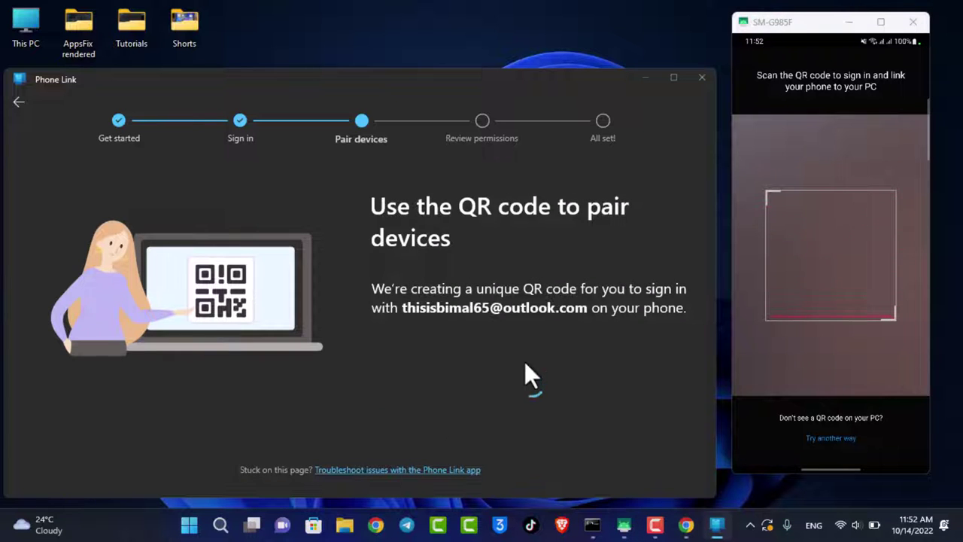
- Enlarge the Phone Link window, scan its QR code with the phone, and dismiss the sign-in dialog
drag(502, 87, 457, 44)
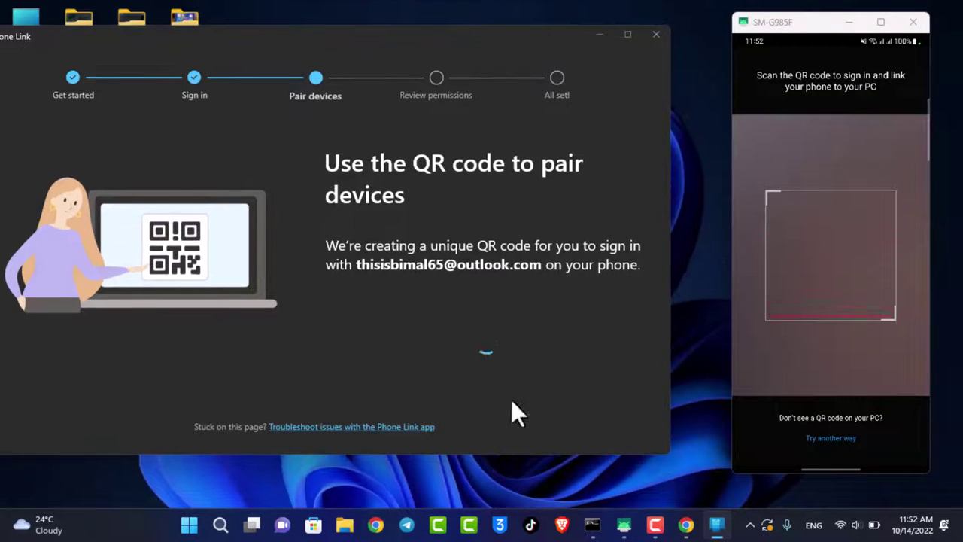
drag(495, 456, 486, 507)
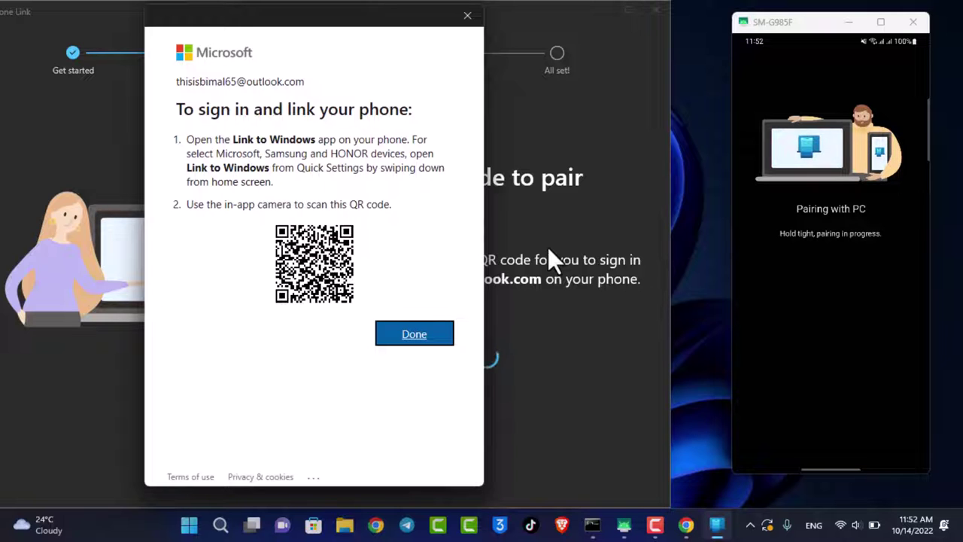
click(420, 341)
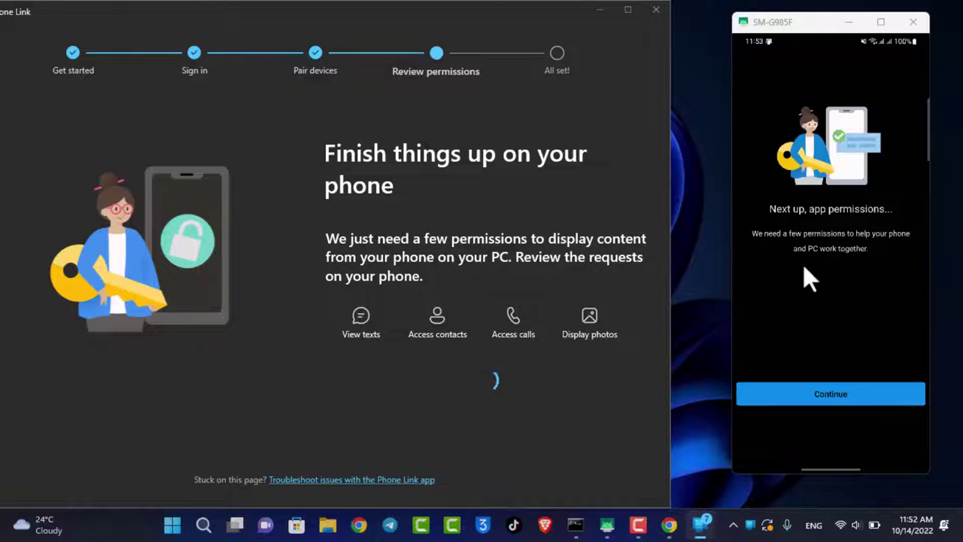
- Allow the phone's contacts, calls, SMS and photos permissions and finish setup on the phone
click(823, 395)
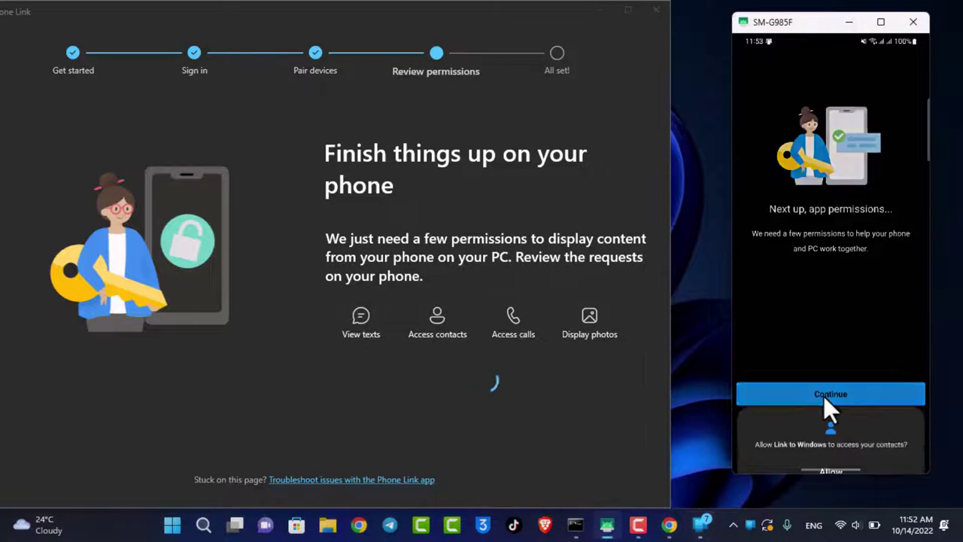
click(831, 409)
click(836, 408)
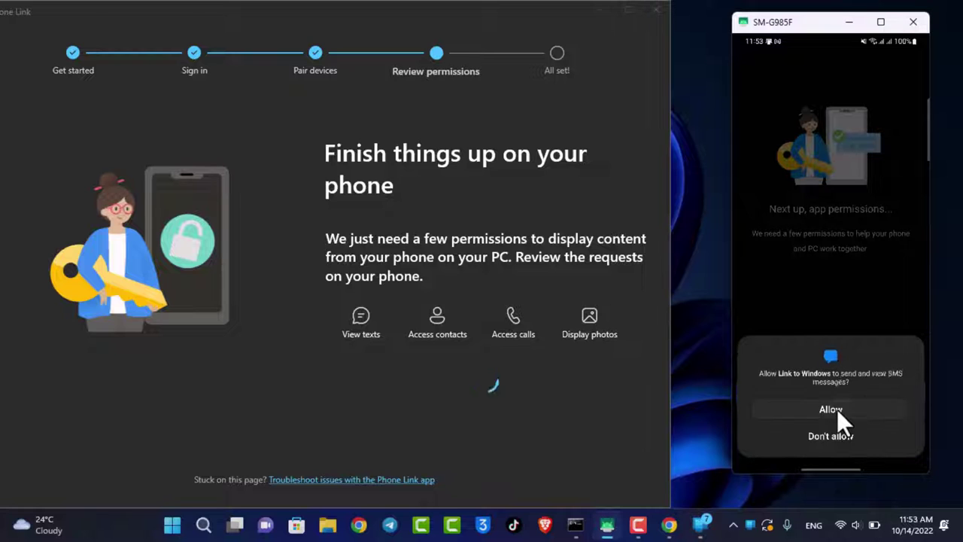
click(836, 408)
click(838, 408)
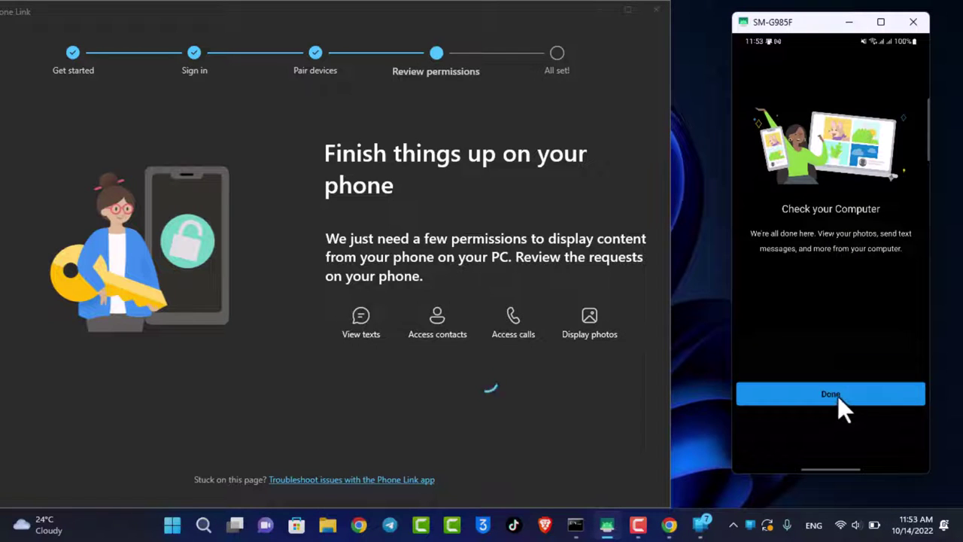
click(837, 396)
- Agree to share usage data on the phone and continue past Phone Link's setup-complete screen
click(875, 440)
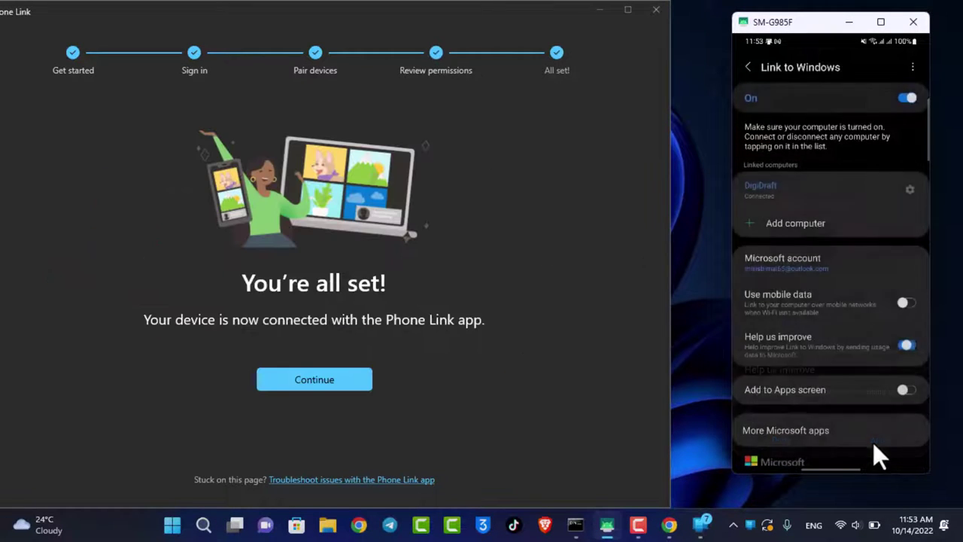
scroll(835, 377, down, 1)
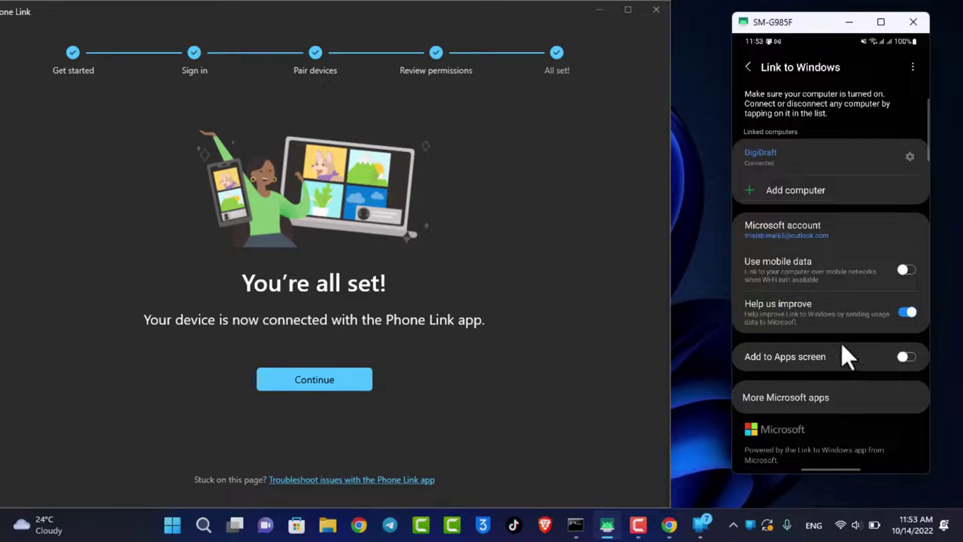
scroll(841, 345, up, 1)
click(749, 67)
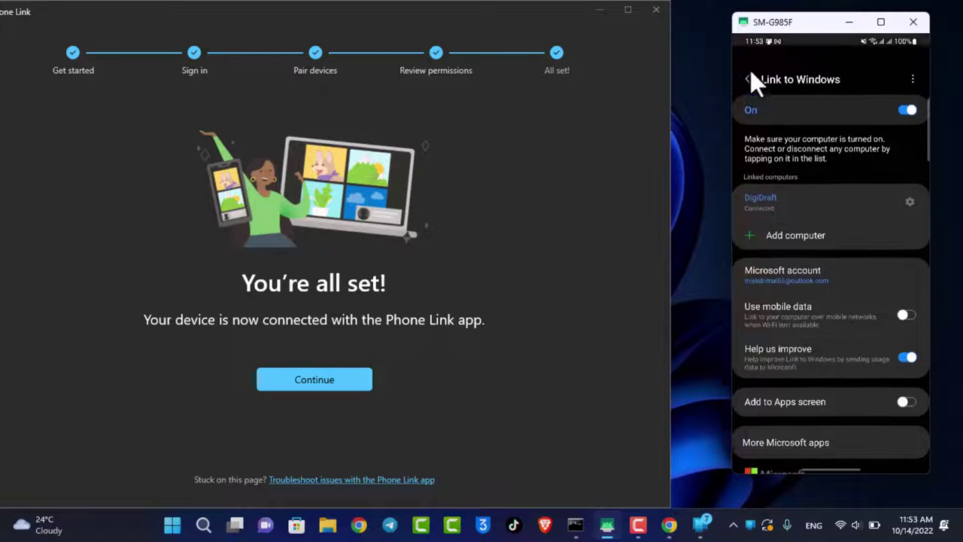
click(297, 381)
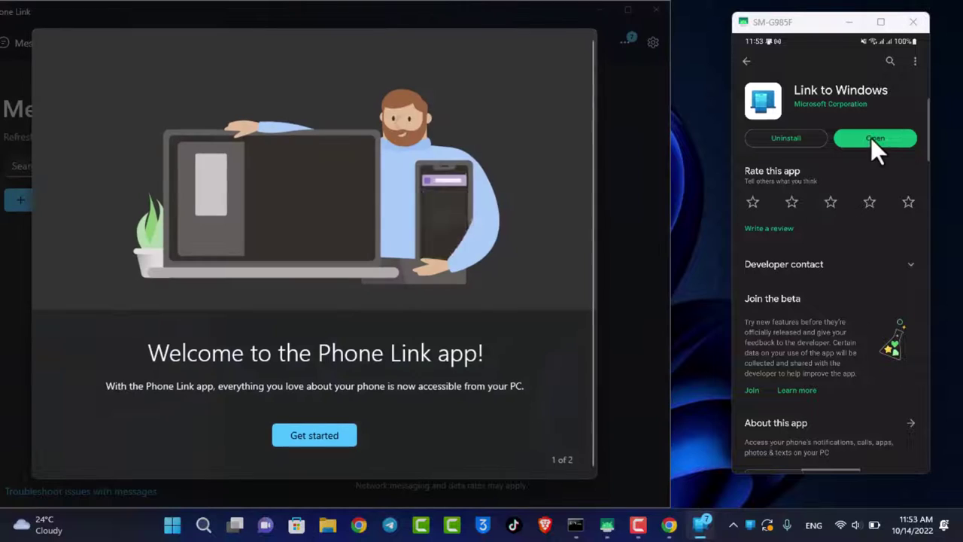
click(875, 138)
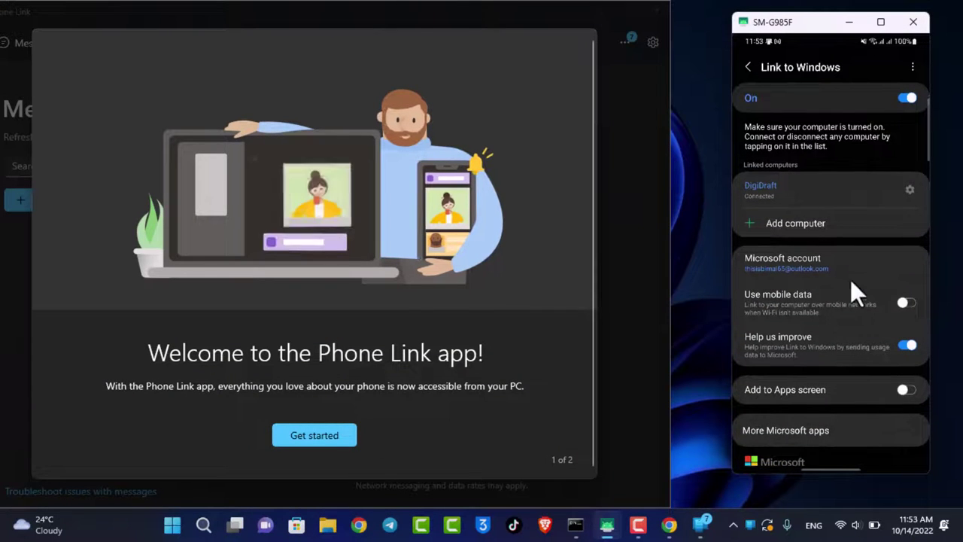
- Let the link use the phone's mobile data, then get past the welcome and task-choice screens
scroll(882, 324, down, 1)
scroll(900, 304, up, 1)
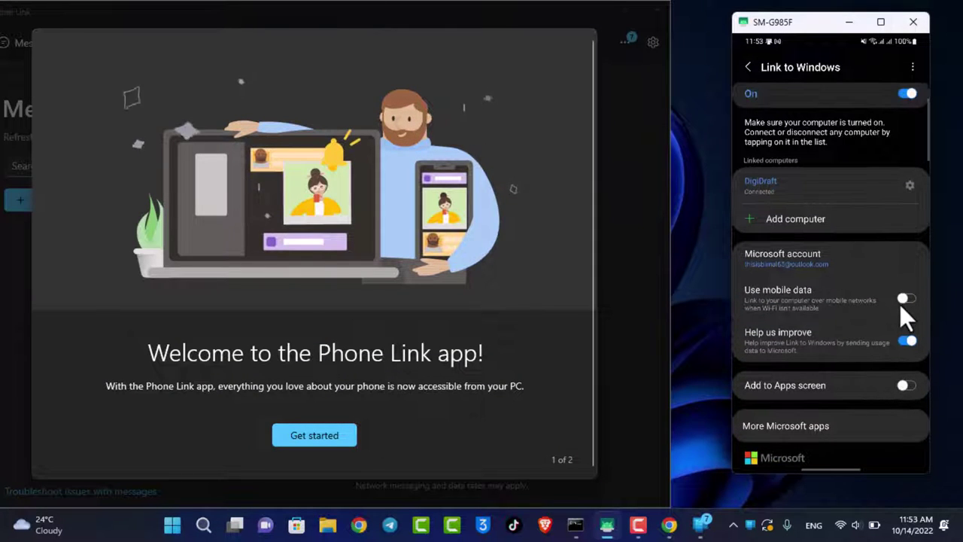
click(907, 299)
click(747, 67)
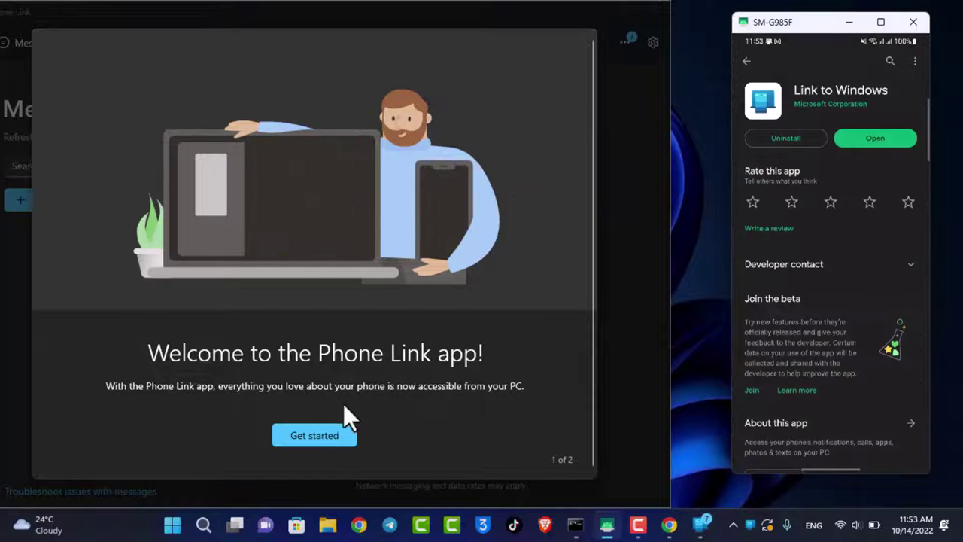
click(329, 440)
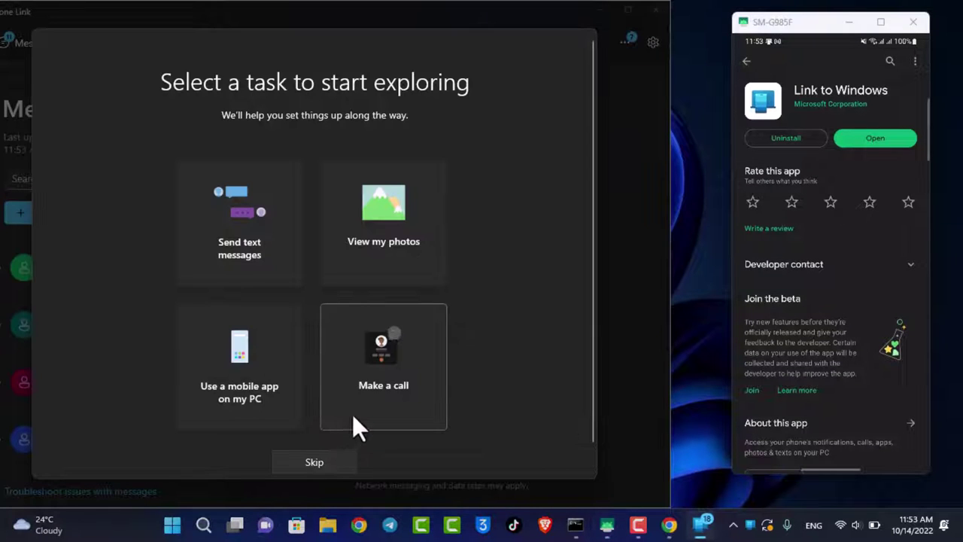
click(316, 462)
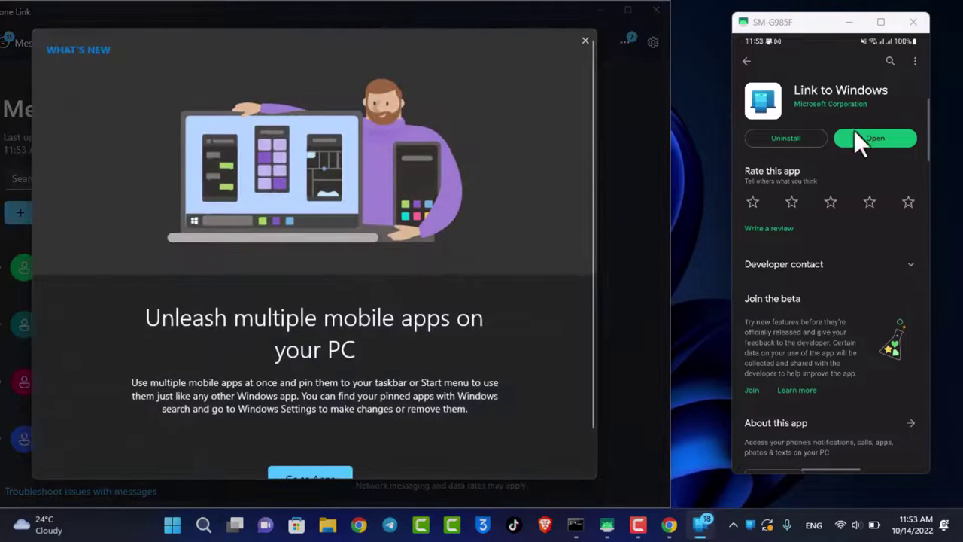
- Finish the What's new tour to list the phone's apps, then switch to Messages
click(858, 138)
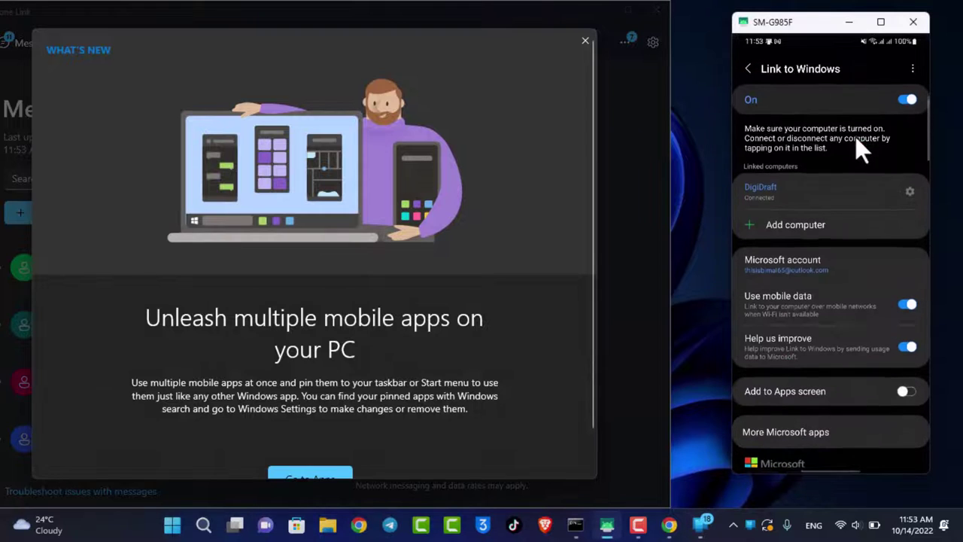
click(762, 75)
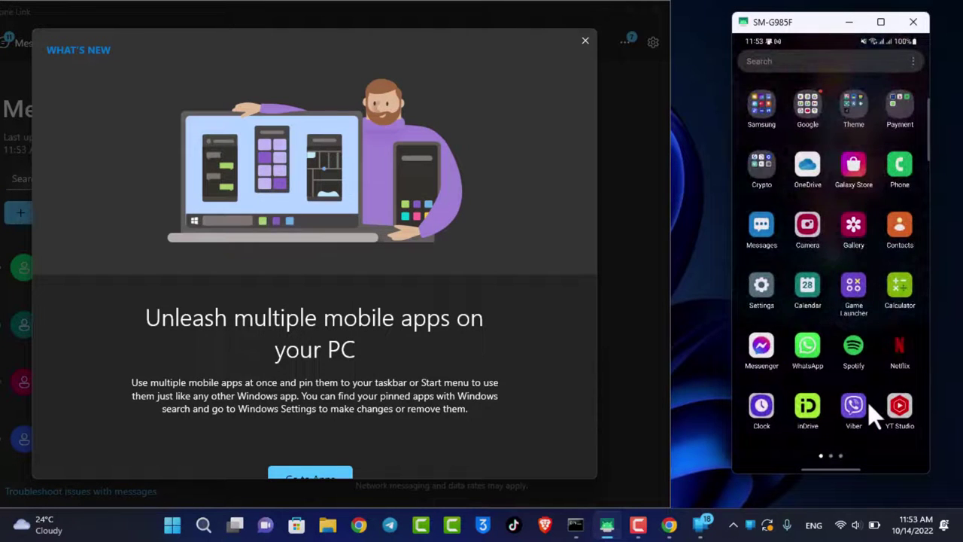
scroll(332, 406, down, 1)
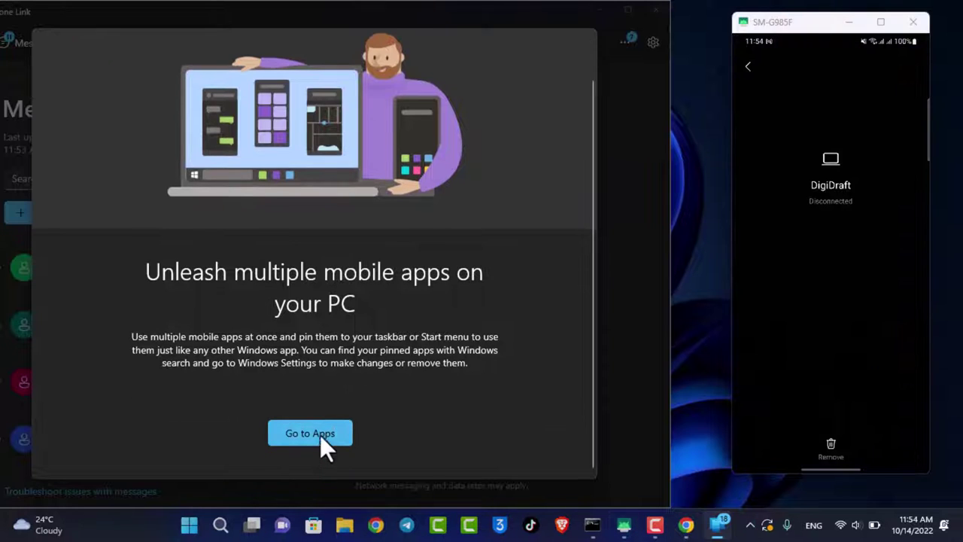
click(320, 435)
scroll(455, 361, down, 3)
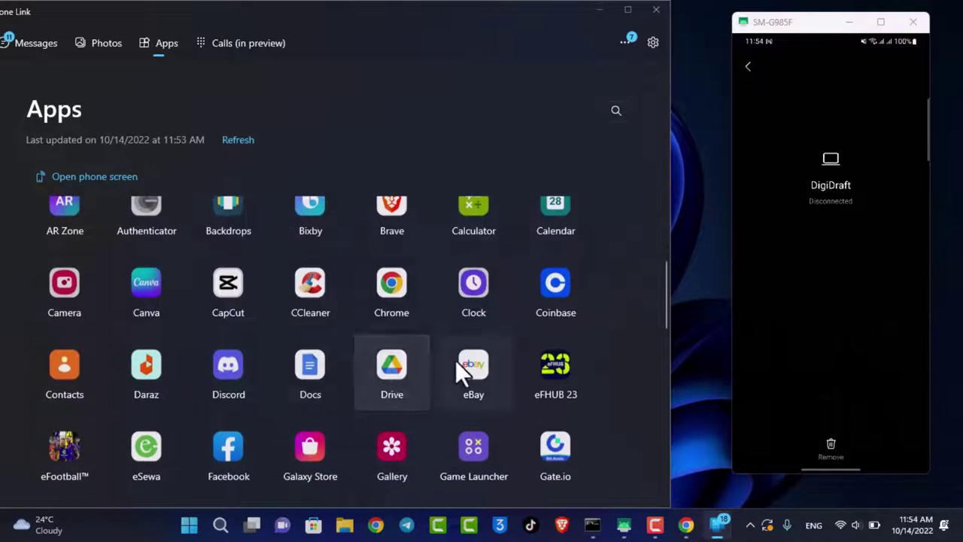
scroll(492, 361, up, 3)
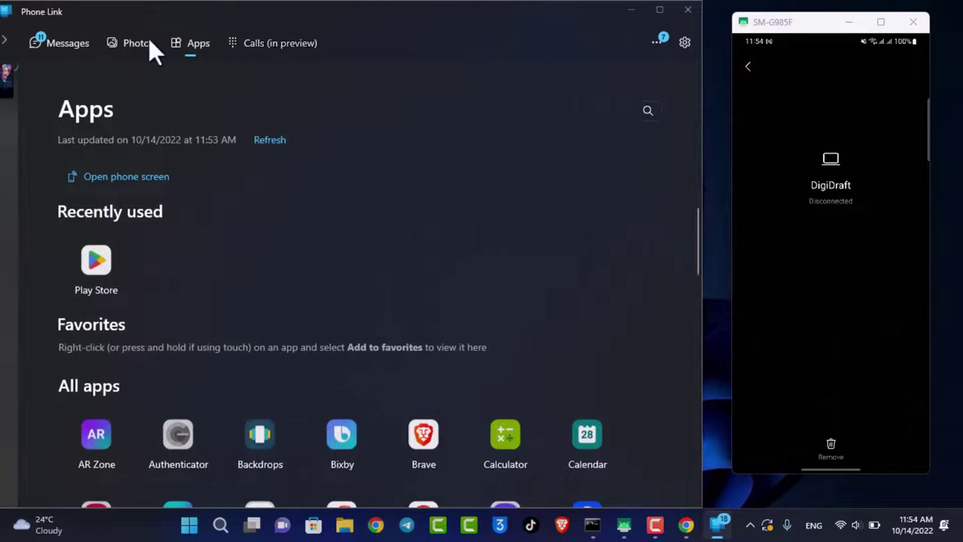
click(75, 45)
- On the Calls page, enable the PC's Bluetooth, set up pairing, and confirm the matching PIN
click(259, 47)
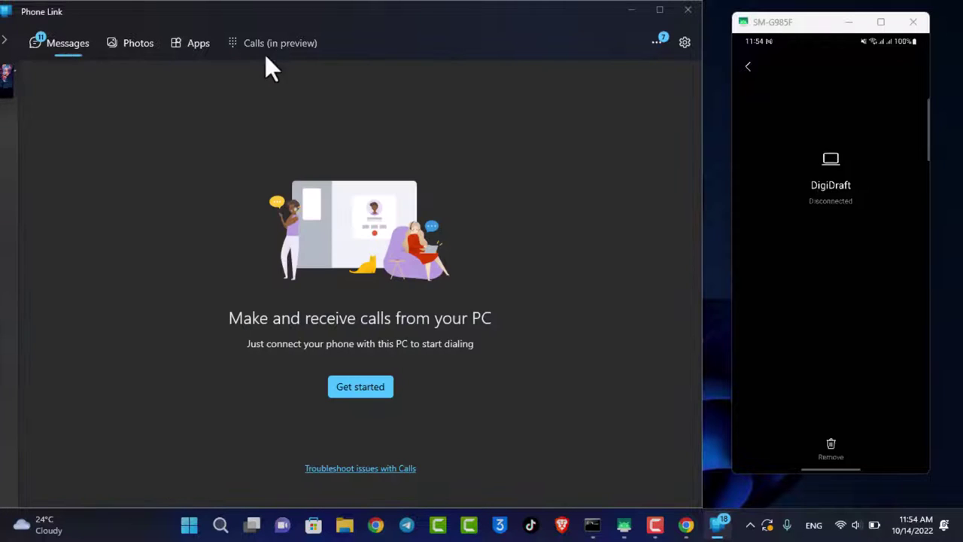
click(356, 393)
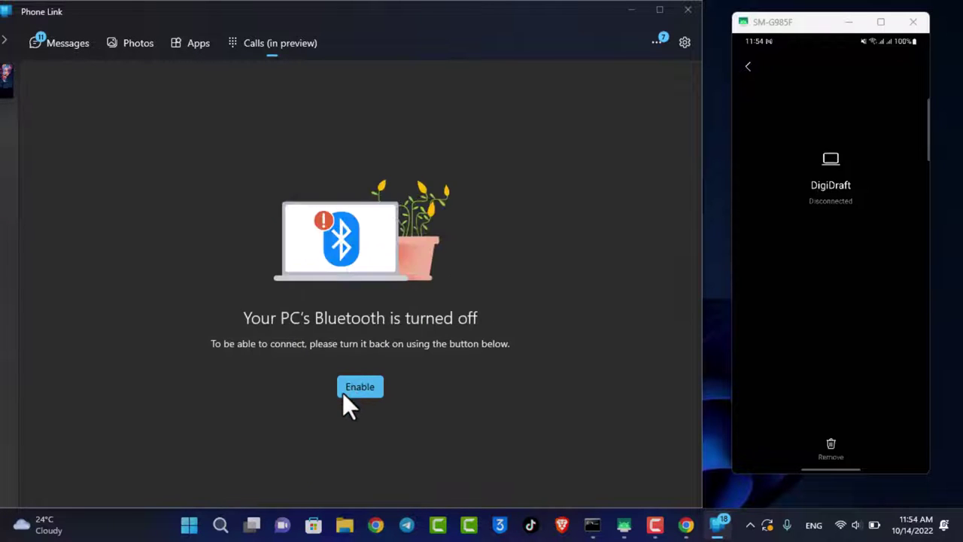
click(366, 387)
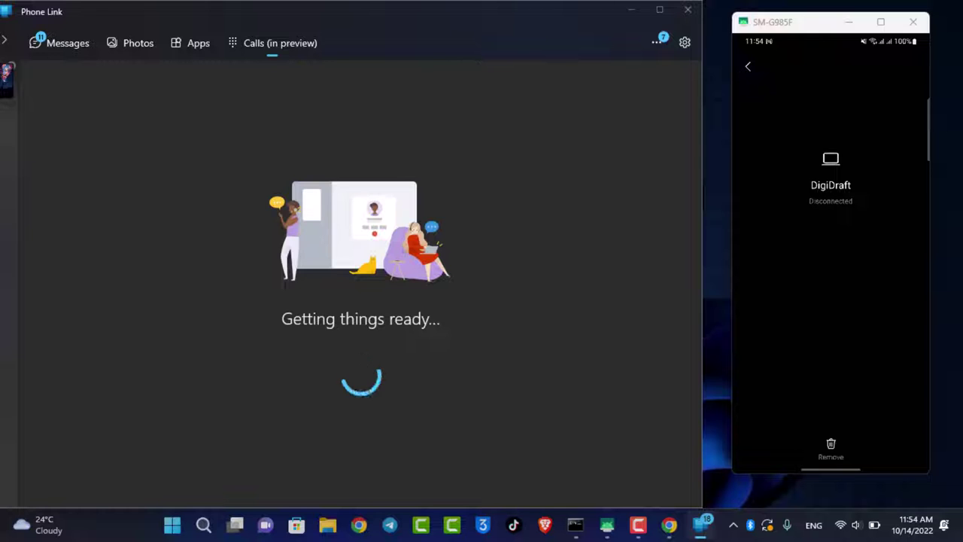
click(748, 67)
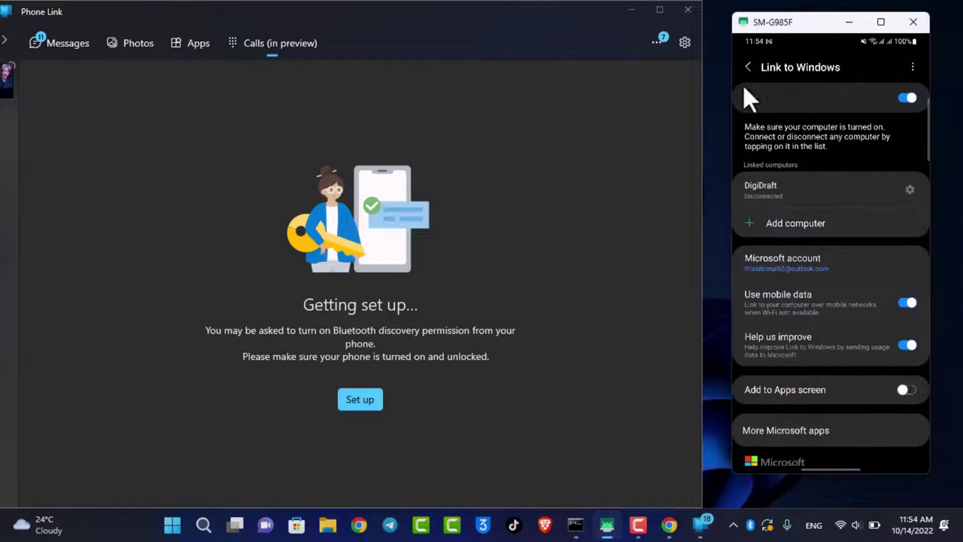
click(365, 400)
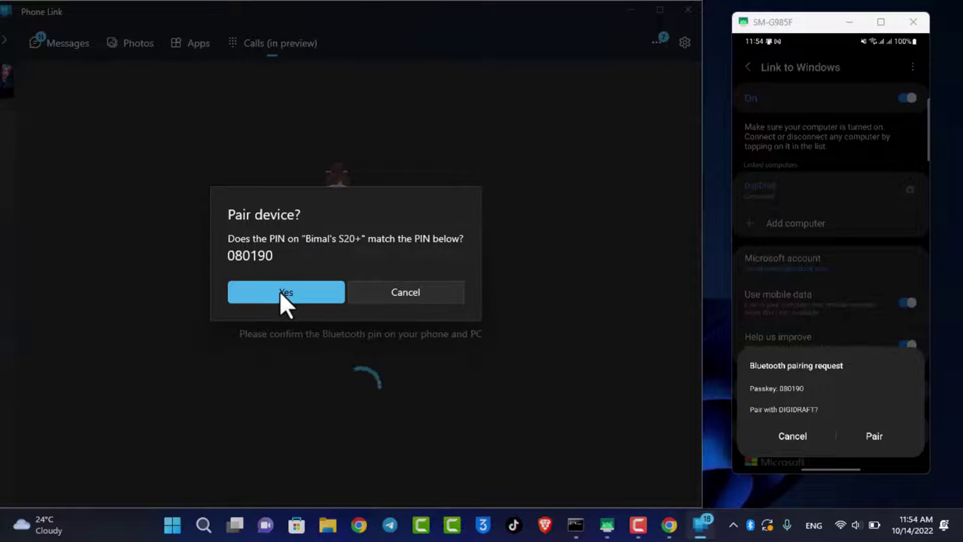
click(280, 291)
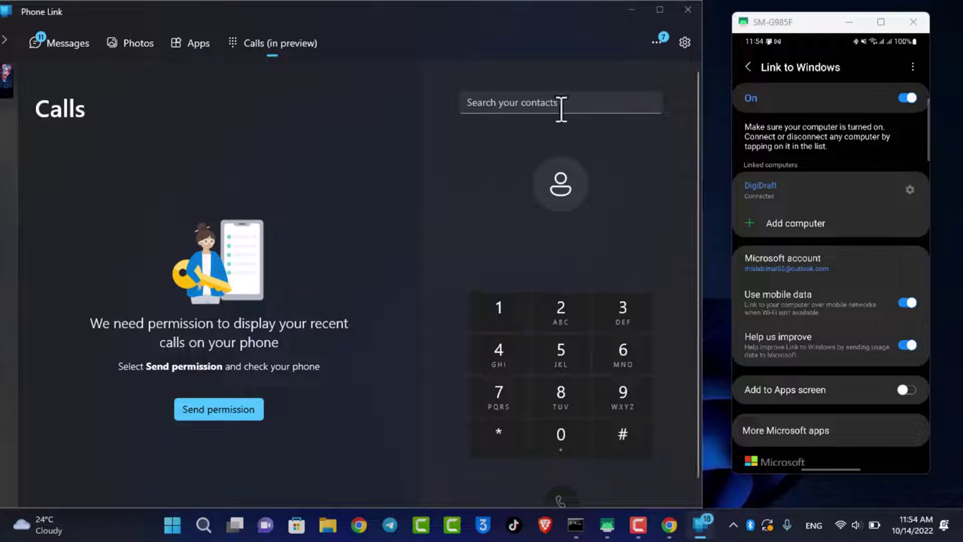
- Enter the 12-digit phone number digit by digit on the dialer keypad
click(617, 385)
click(567, 393)
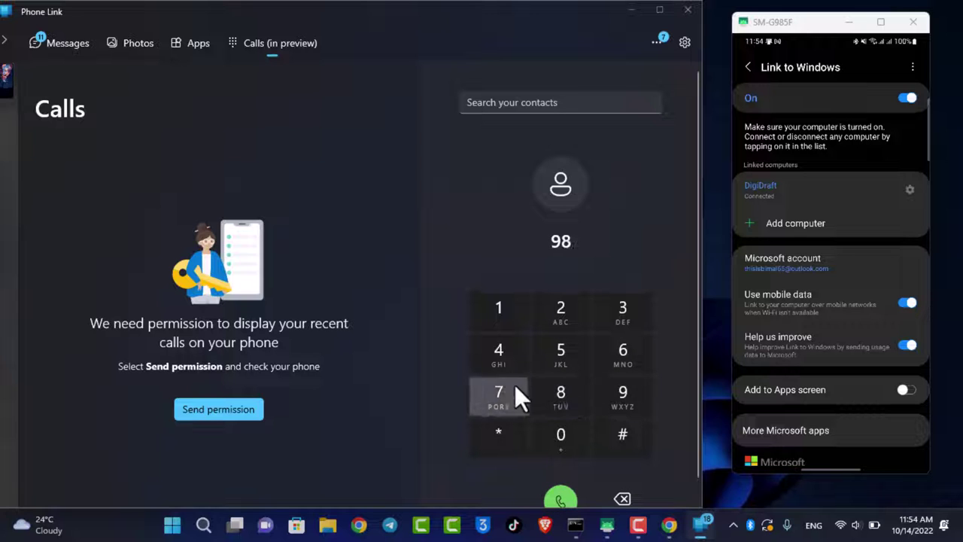
click(515, 384)
click(603, 386)
click(486, 359)
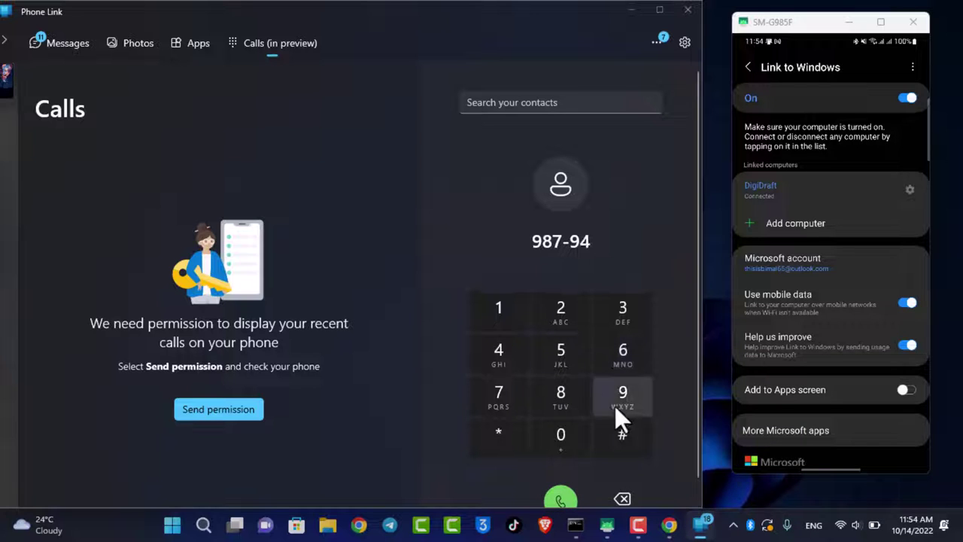
click(615, 405)
click(509, 396)
click(556, 316)
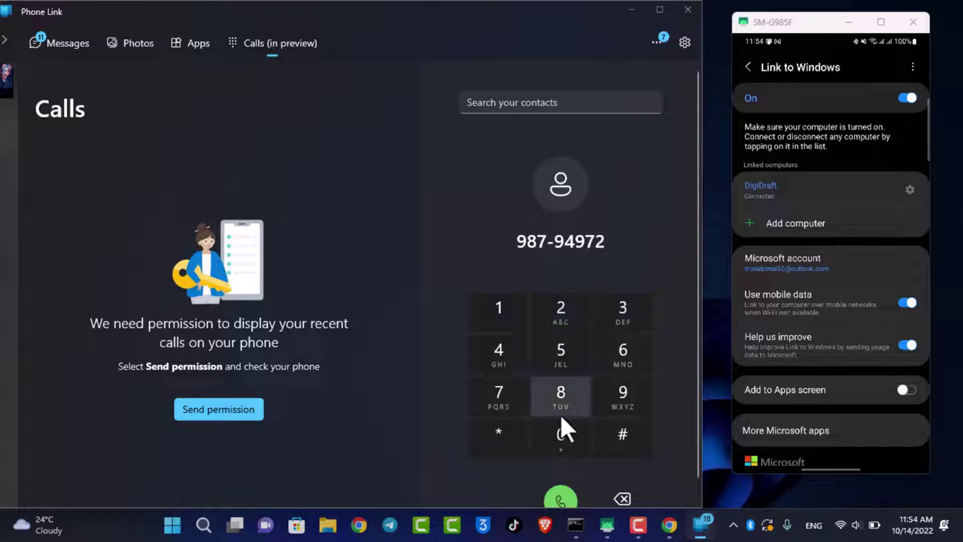
click(560, 432)
click(517, 365)
click(557, 395)
click(559, 362)
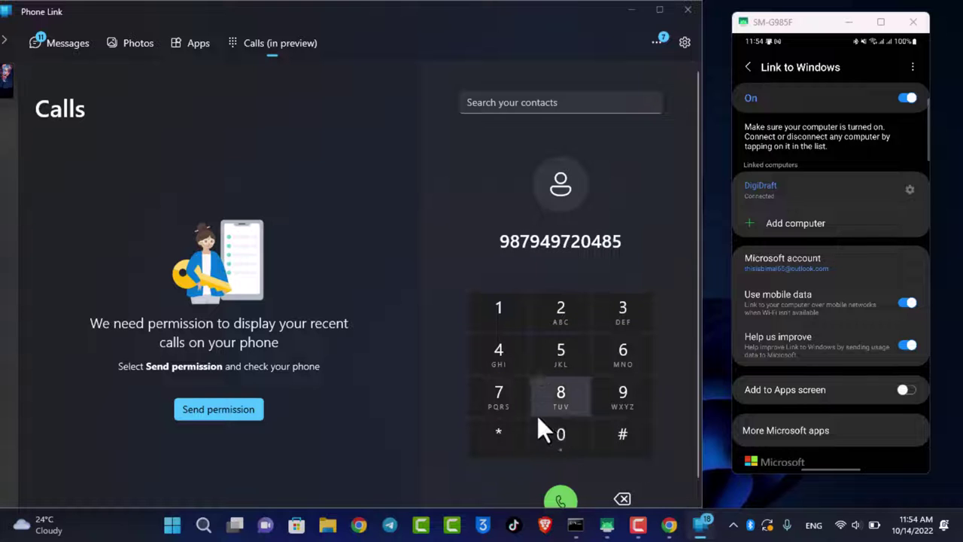
drag(517, 15, 427, 7)
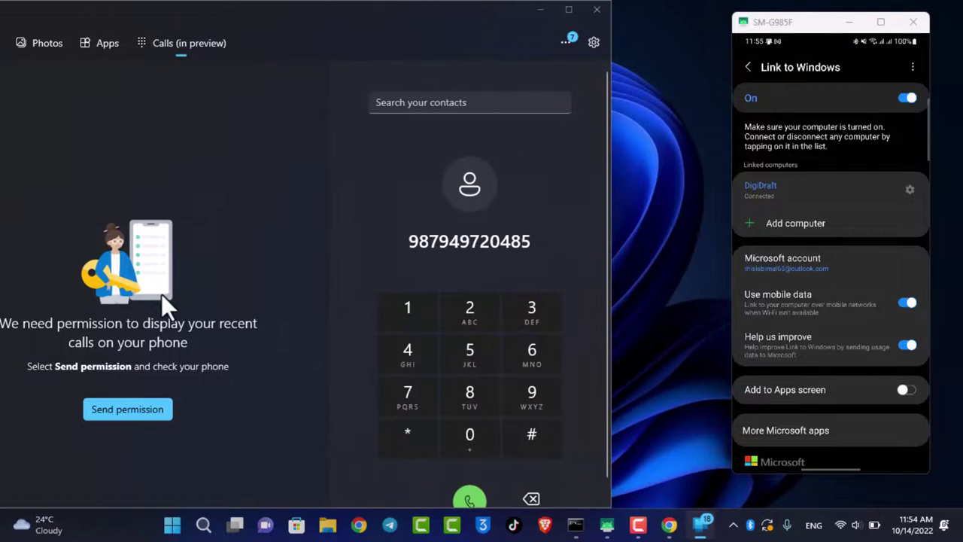
- Send the call-log permission request, approve it on the phone, and scroll through Recent calls
click(141, 411)
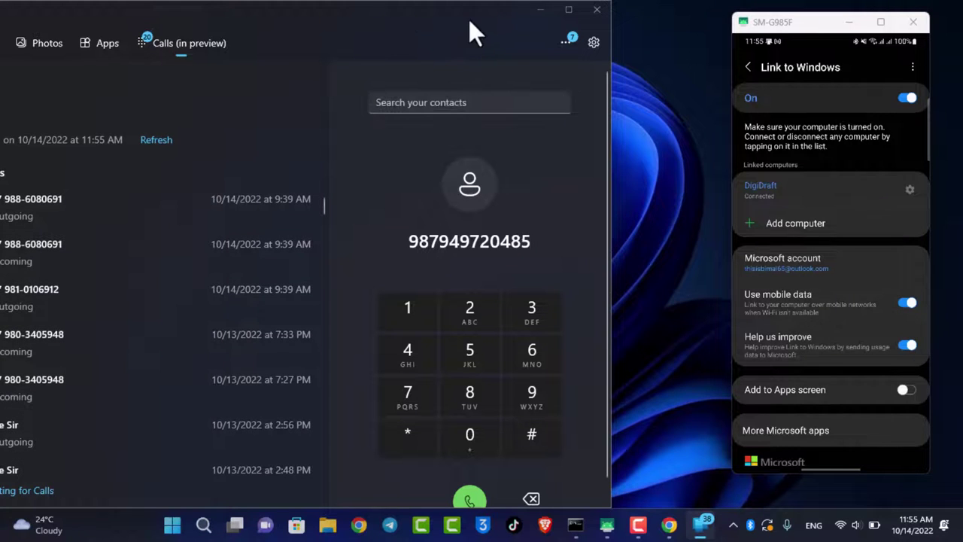
drag(469, 19, 582, 33)
scroll(200, 372, down, 3)
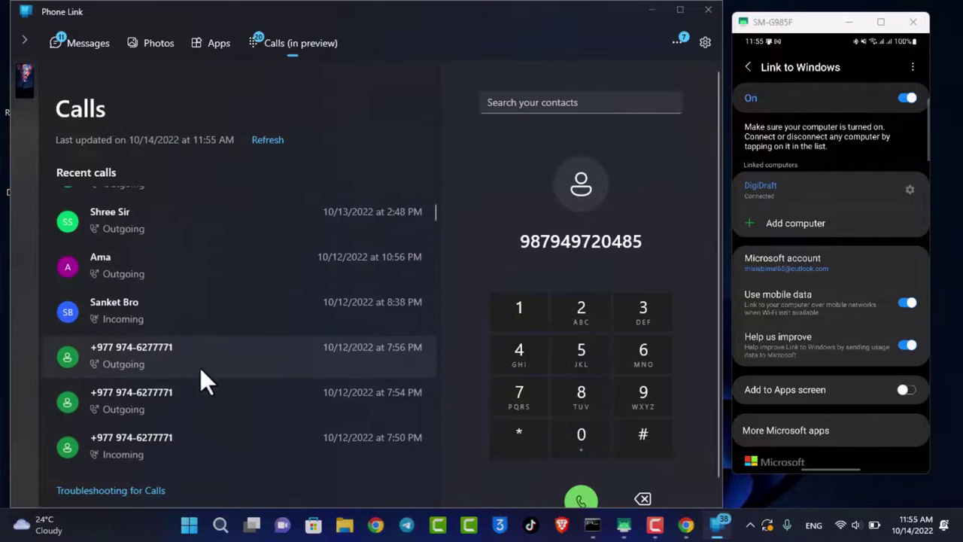
scroll(208, 368, up, 3)
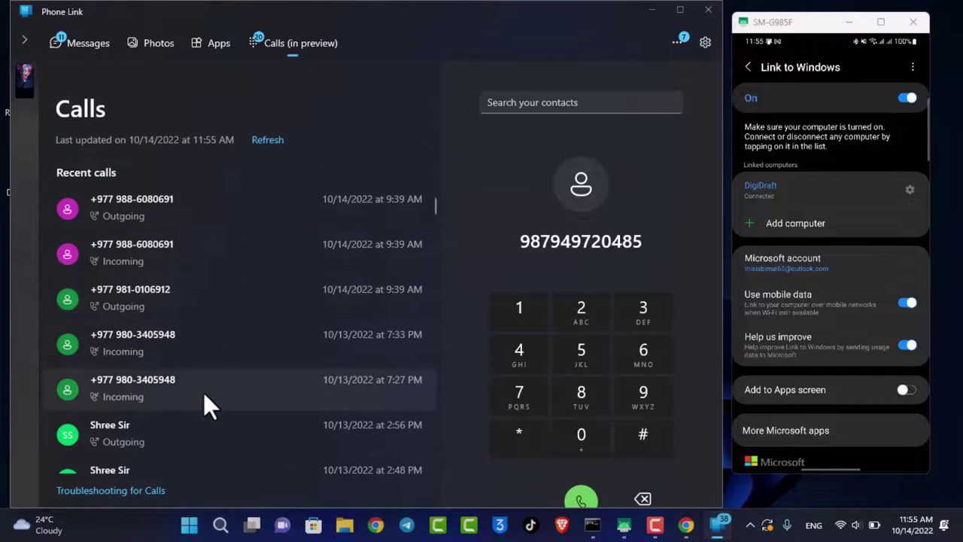
scroll(211, 387, down, 3)
scroll(219, 353, down, 3)
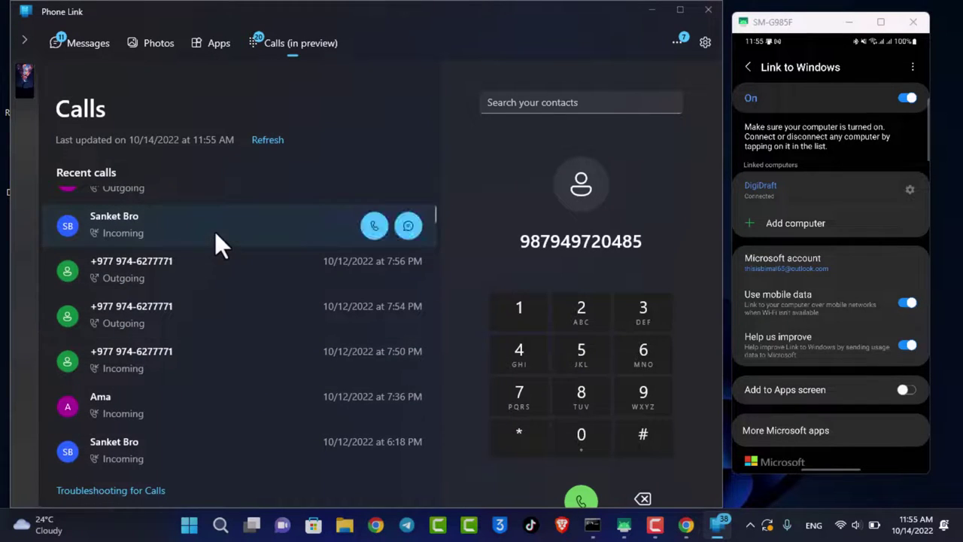
- Return to the dialer with the entered number and call it, leaving the call window showing 'Calling'
click(374, 226)
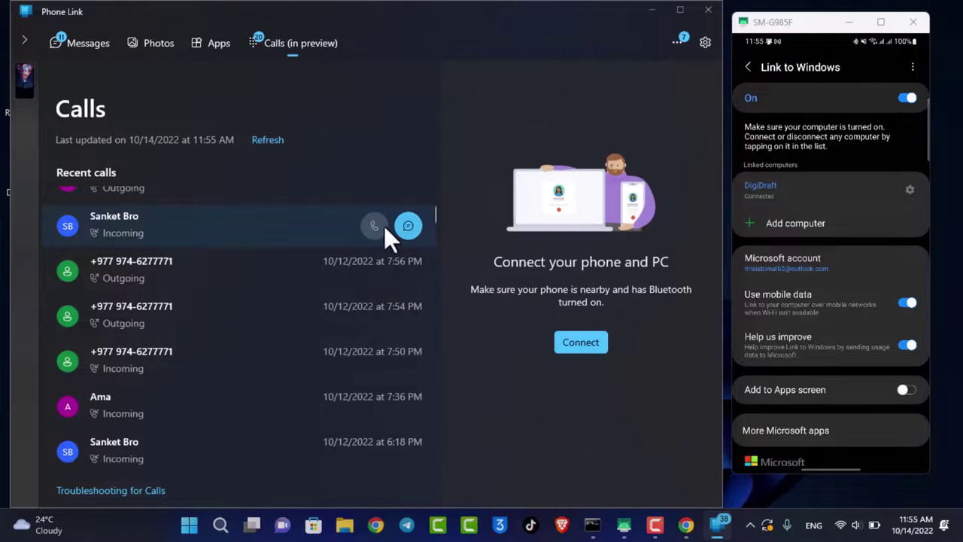
click(584, 345)
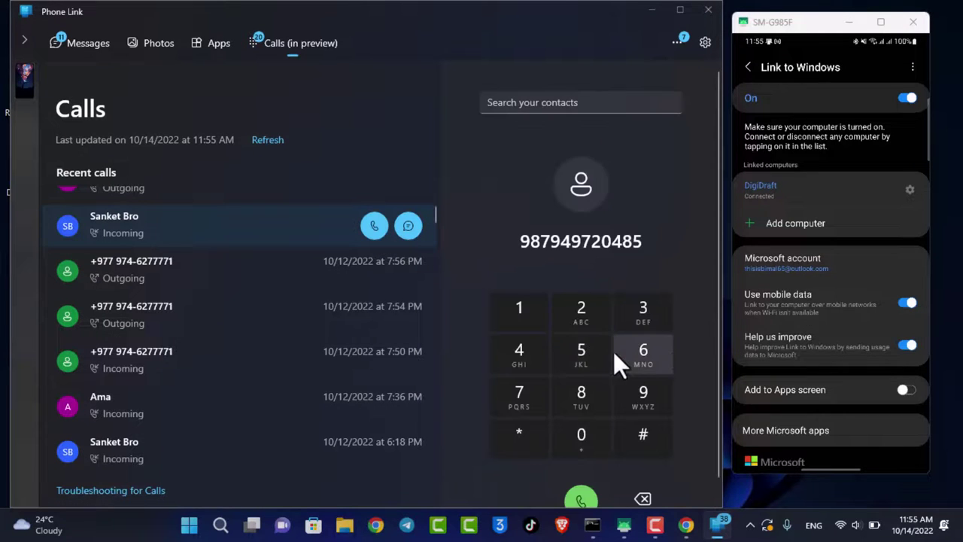
click(576, 496)
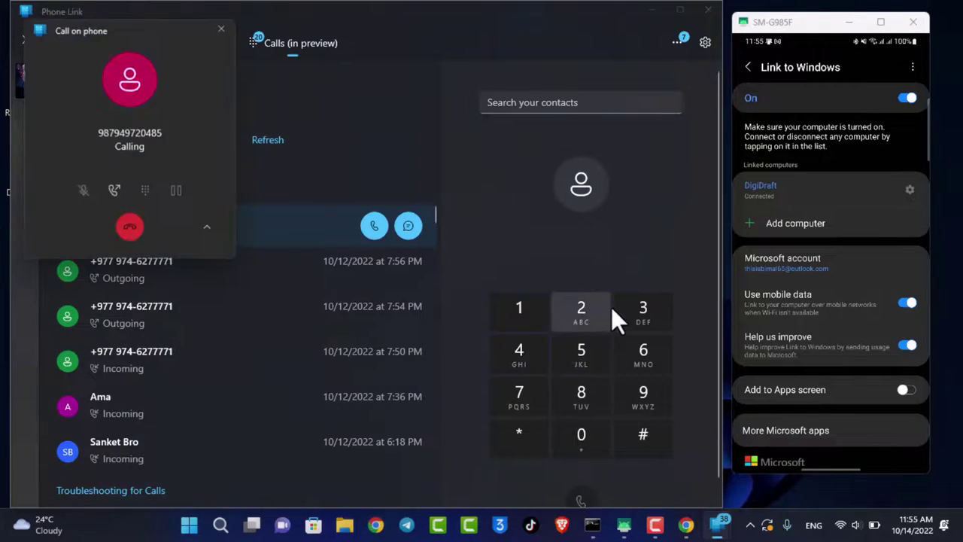